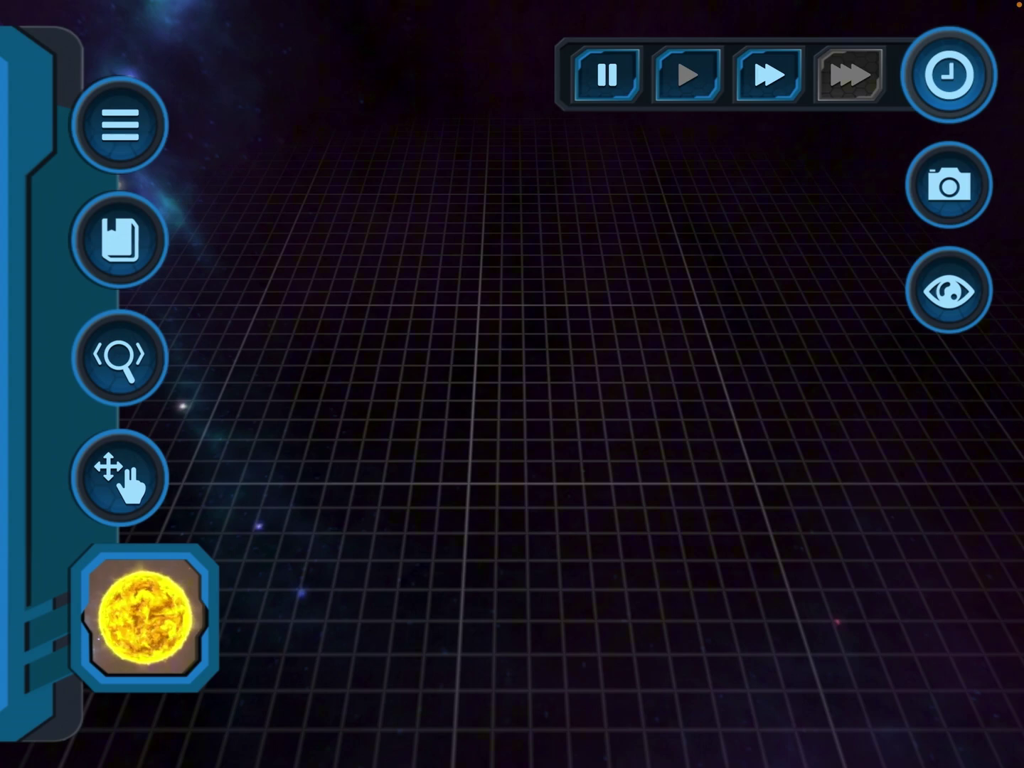
- Drop a yellow star at the grid centre and rename it from Nohines to 'sun'
{"action": "left_click", "coordinate": [512, 384]}
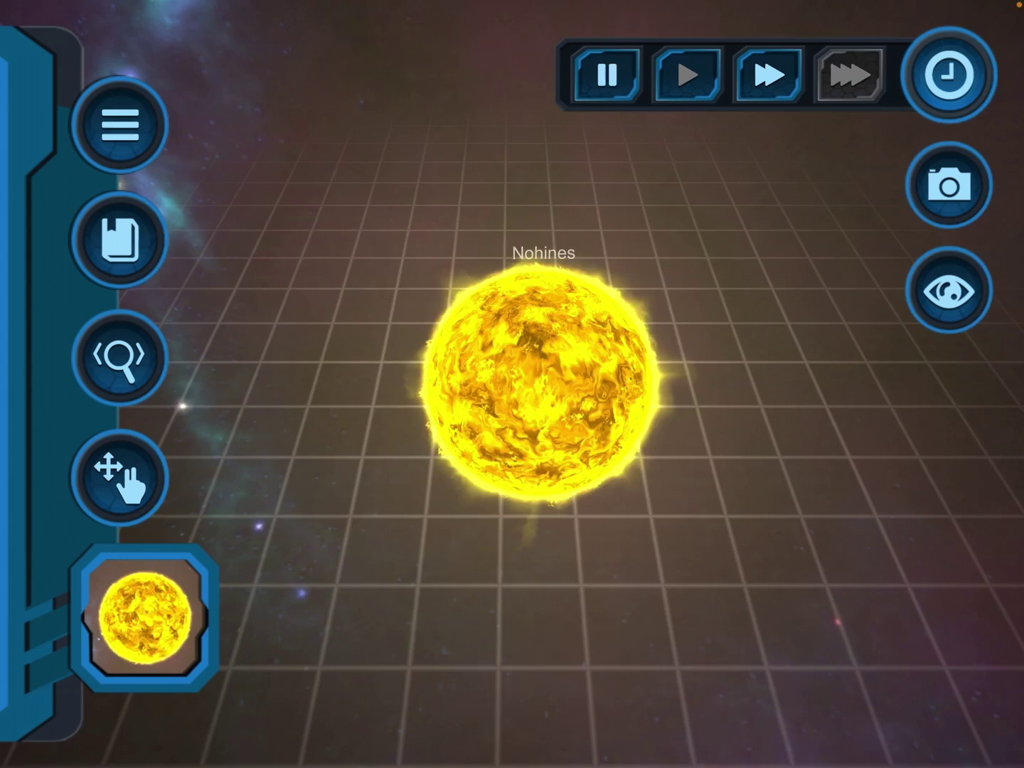
{"action": "left_click", "coordinate": [512, 384]}
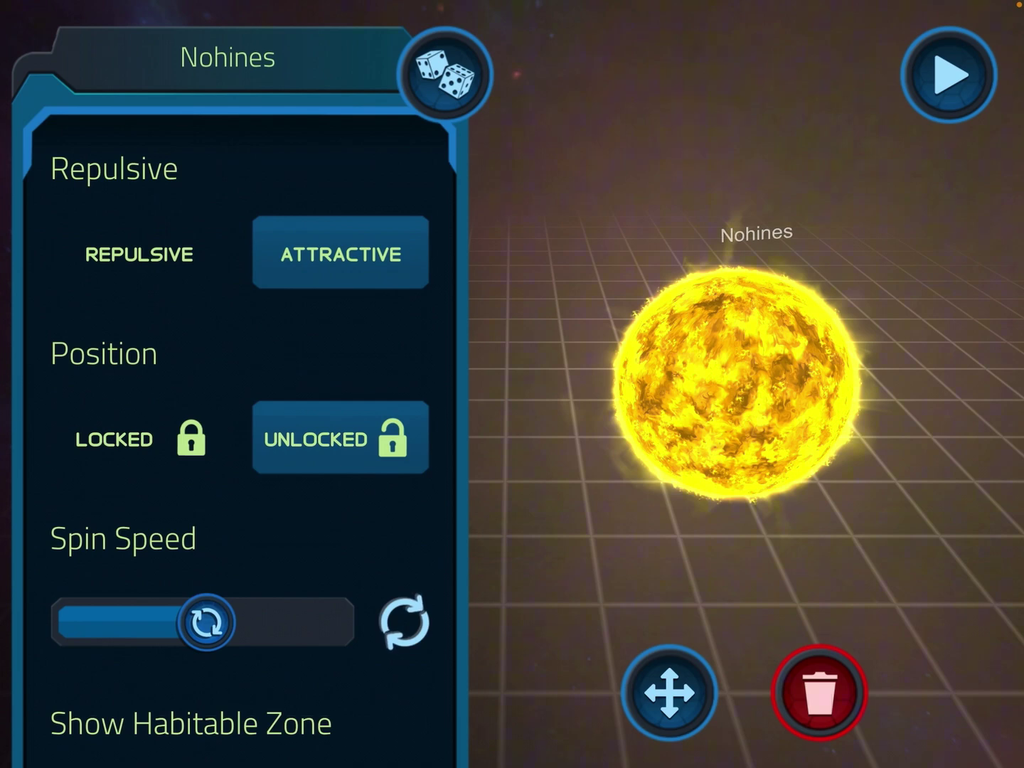
{"action": "left_click", "coordinate": [228, 57]}
{"action": "key", "text": "BackSpace"}
{"action": "key", "text": "BackSpace"}
{"action": "key", "text": "BackSpace"}
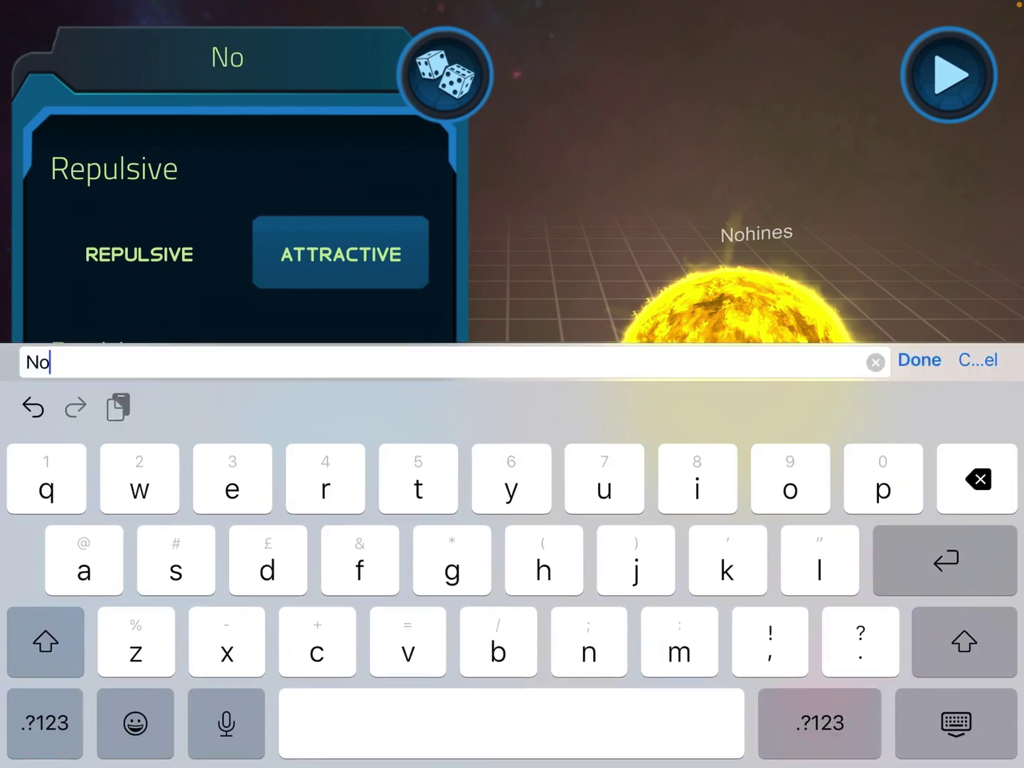
{"action": "key", "text": "BackSpace"}
{"action": "key", "text": "BackSpace"}
{"action": "type", "text": "s"}
{"action": "key", "text": "Return"}
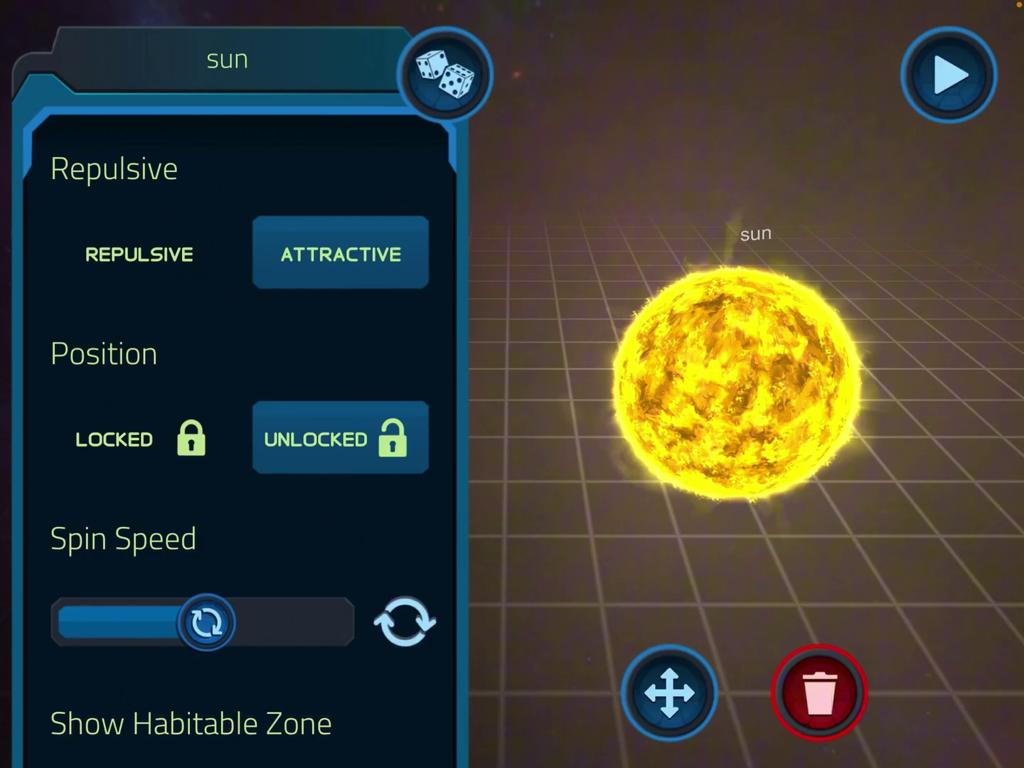
{"action": "left_click", "coordinate": [949, 76]}
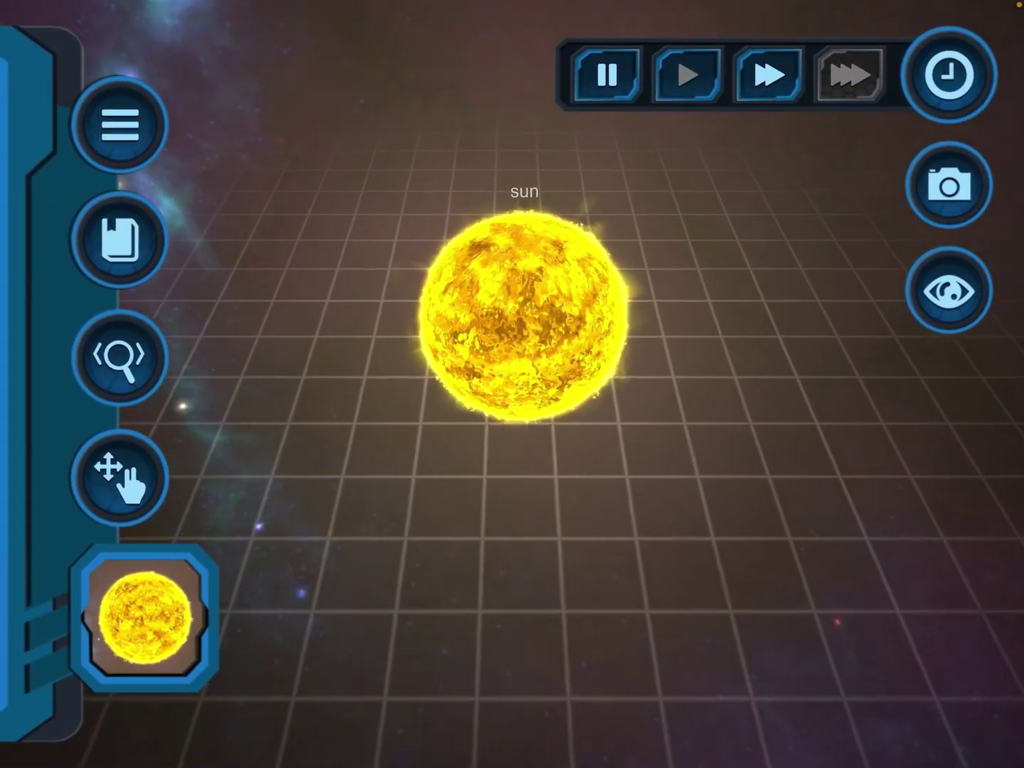
- With the sun selected, choose Mercury from the object catalogue
{"action": "left_click", "coordinate": [537, 330]}
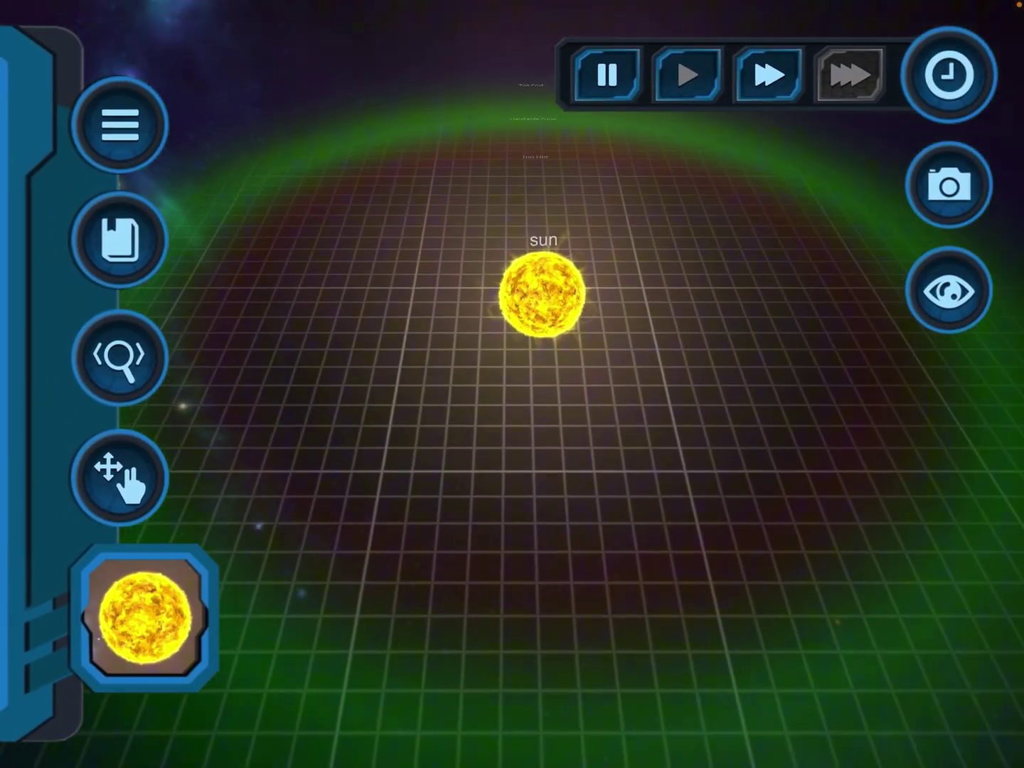
{"action": "left_click", "coordinate": [134, 623]}
{"action": "scroll", "coordinate": [879, 320], "scroll_direction": "up", "scroll_amount": 3}
{"action": "scroll", "coordinate": [879, 320], "scroll_direction": "up", "scroll_amount": 3}
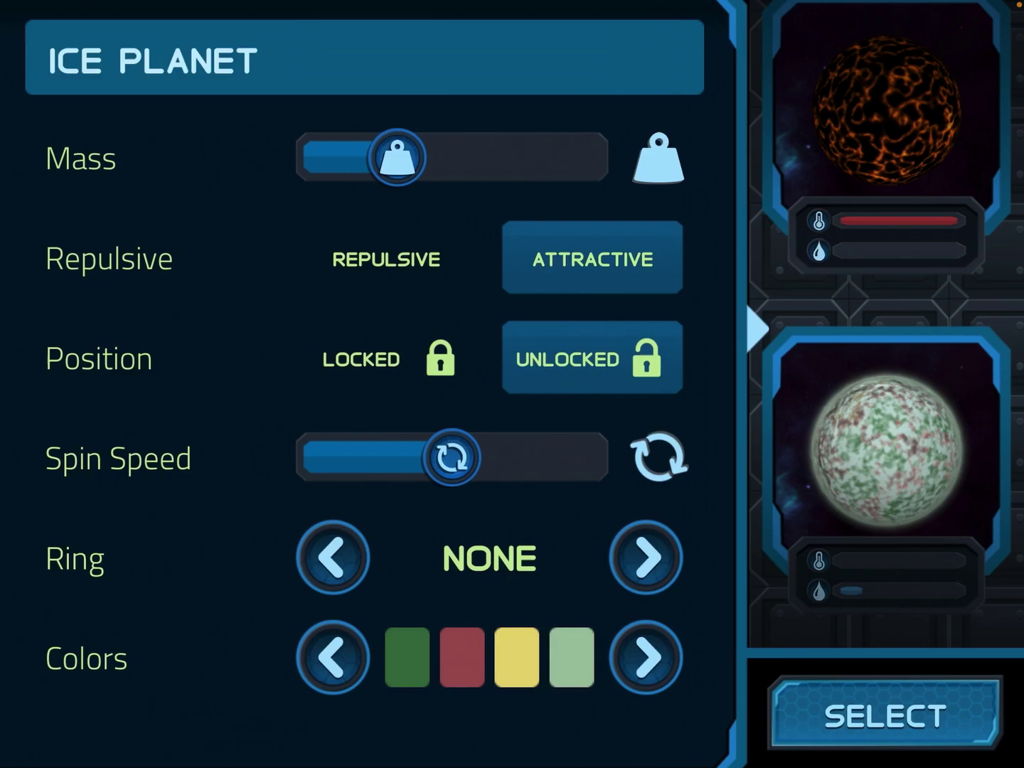
{"action": "scroll", "coordinate": [879, 320], "scroll_direction": "up", "scroll_amount": 3}
{"action": "scroll", "coordinate": [880, 320], "scroll_direction": "up", "scroll_amount": 3}
{"action": "scroll", "coordinate": [879, 320], "scroll_direction": "up", "scroll_amount": 3}
{"action": "scroll", "coordinate": [880, 321], "scroll_direction": "up", "scroll_amount": 3}
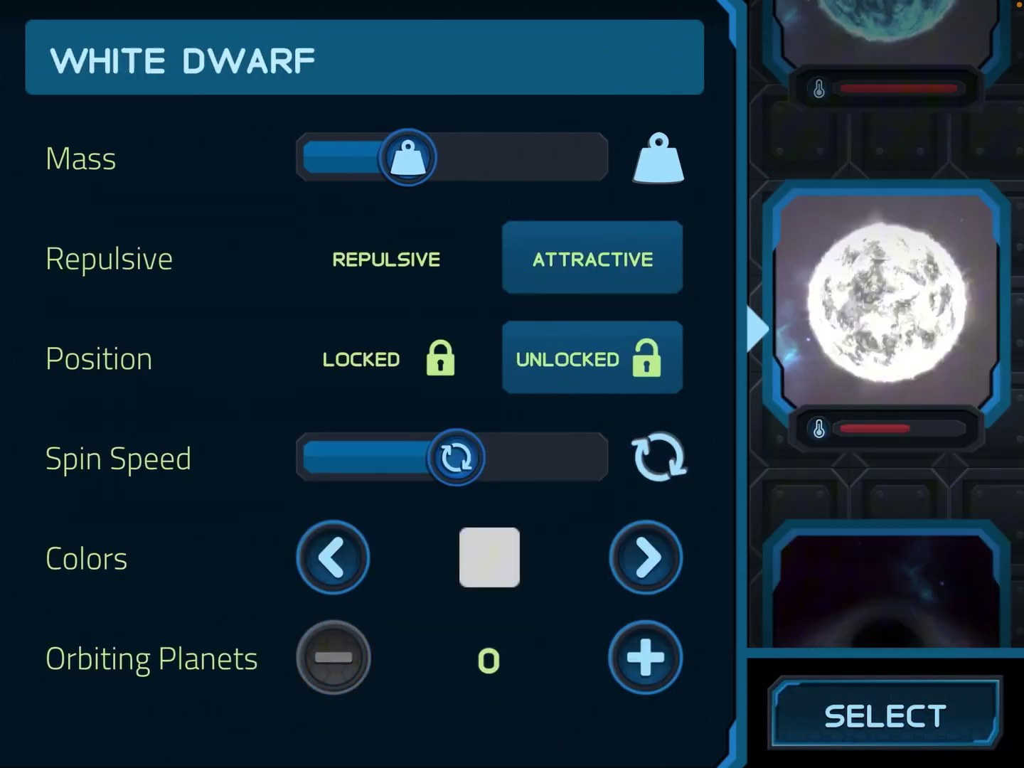
{"action": "scroll", "coordinate": [880, 320], "scroll_direction": "up", "scroll_amount": 3}
{"action": "scroll", "coordinate": [879, 320], "scroll_direction": "up", "scroll_amount": 3}
{"action": "scroll", "coordinate": [880, 319], "scroll_direction": "up", "scroll_amount": 3}
{"action": "scroll", "coordinate": [880, 320], "scroll_direction": "up", "scroll_amount": 3}
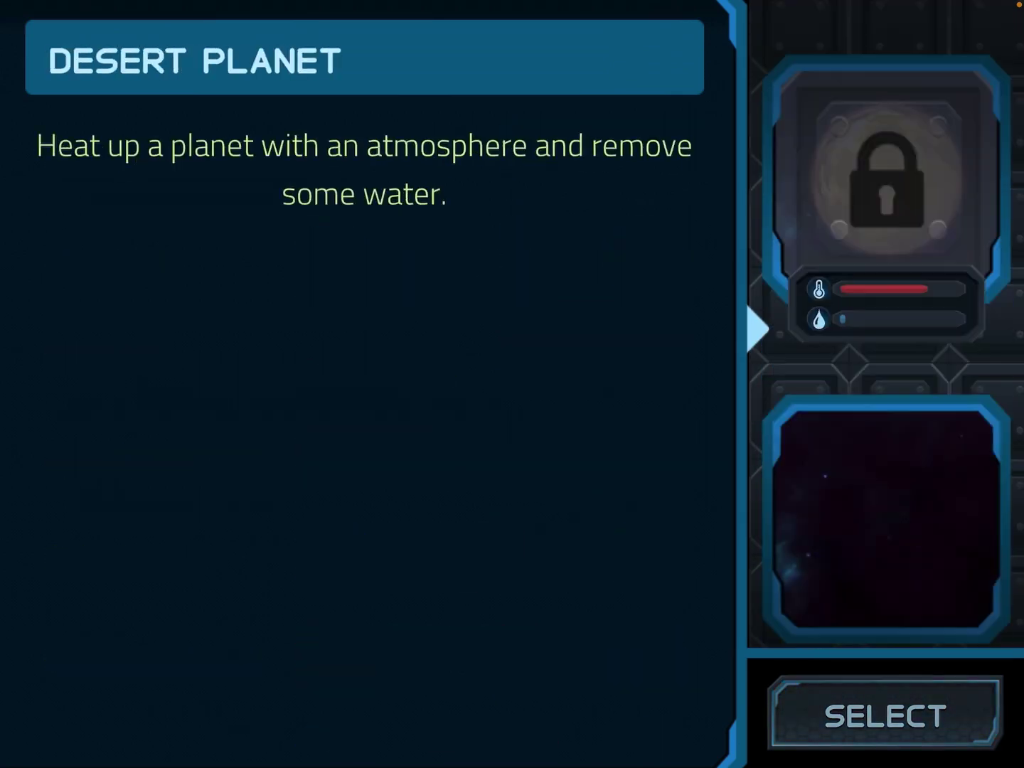
{"action": "scroll", "coordinate": [879, 321], "scroll_direction": "up", "scroll_amount": 3}
{"action": "left_click", "coordinate": [139, 109]}
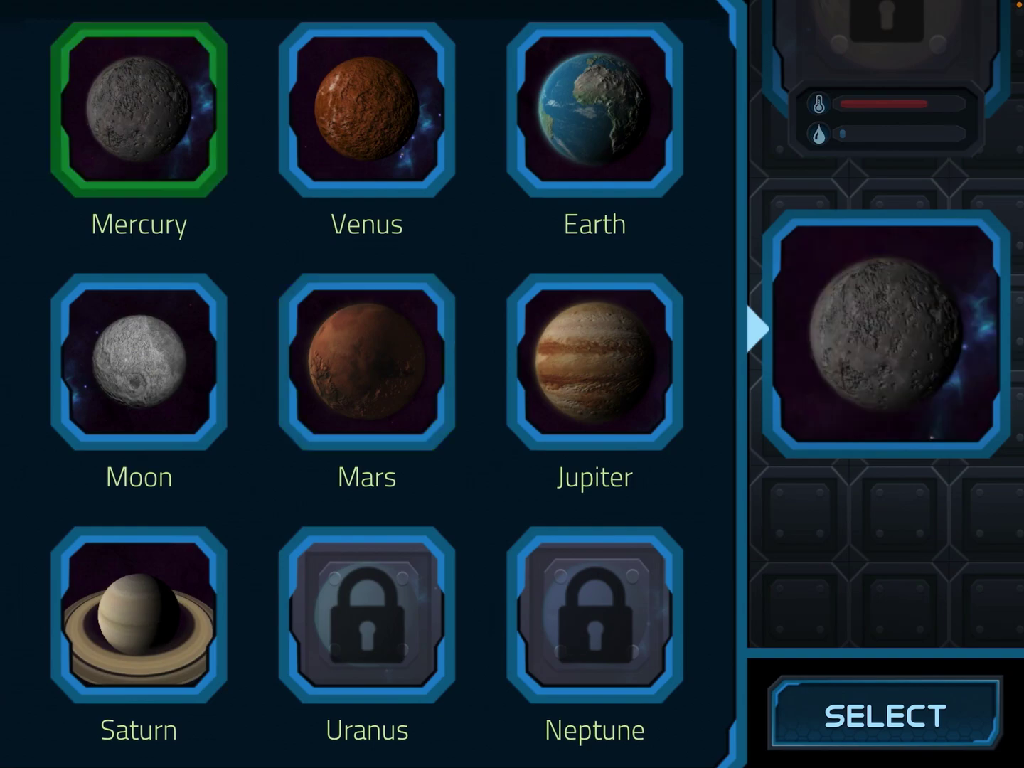
- Place Mercury in a small orbit close to the sun and inspect its path
{"action": "left_click", "coordinate": [885, 715]}
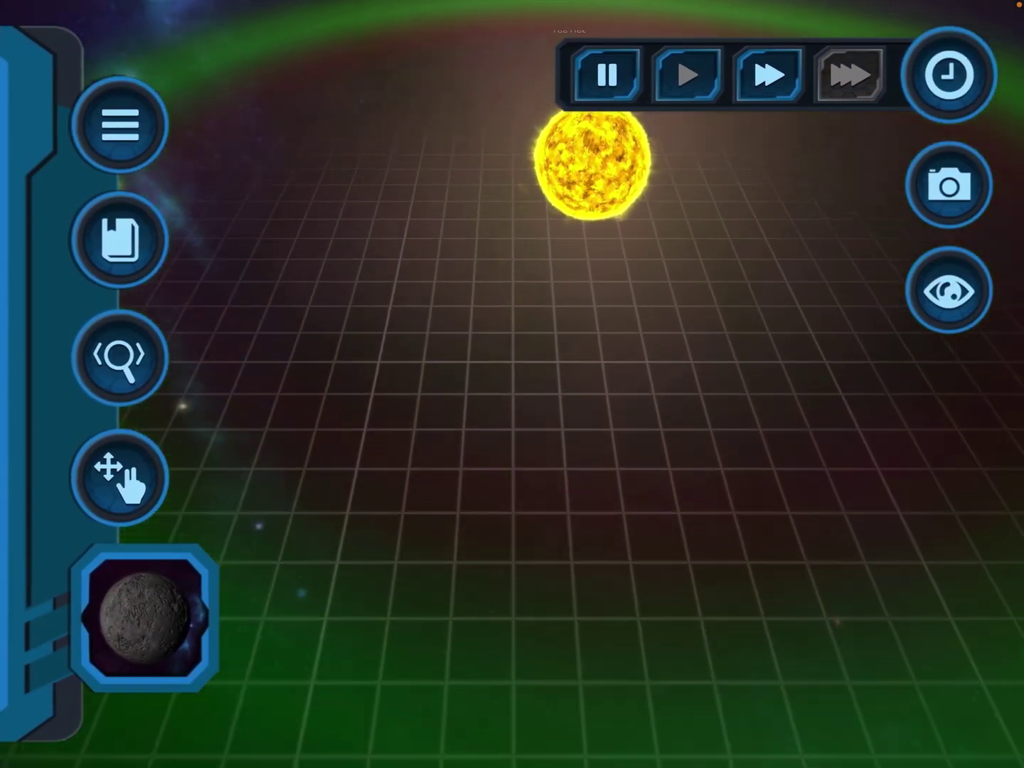
{"action": "scroll", "coordinate": [512, 384], "scroll_direction": "up", "scroll_amount": 5}
{"action": "scroll", "coordinate": [512, 384], "scroll_direction": "up", "scroll_amount": 5}
{"action": "scroll", "coordinate": [512, 385], "scroll_direction": "up", "scroll_amount": 5}
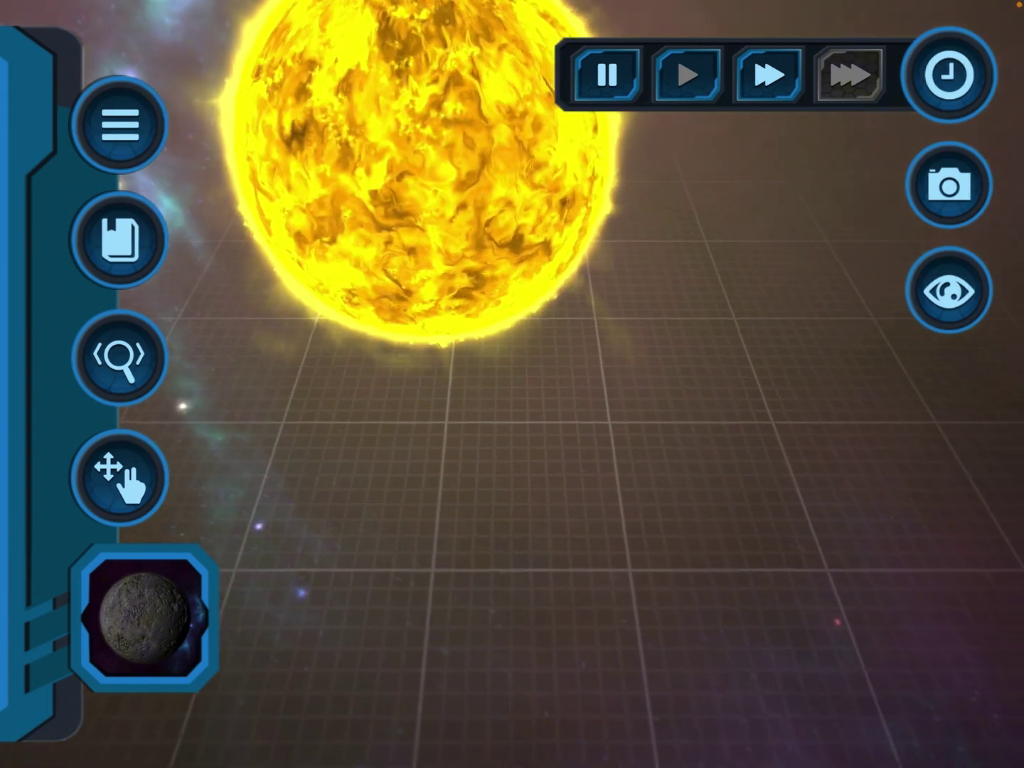
{"action": "left_click_drag", "start_coordinate": [144, 616], "coordinate": [464, 492]}
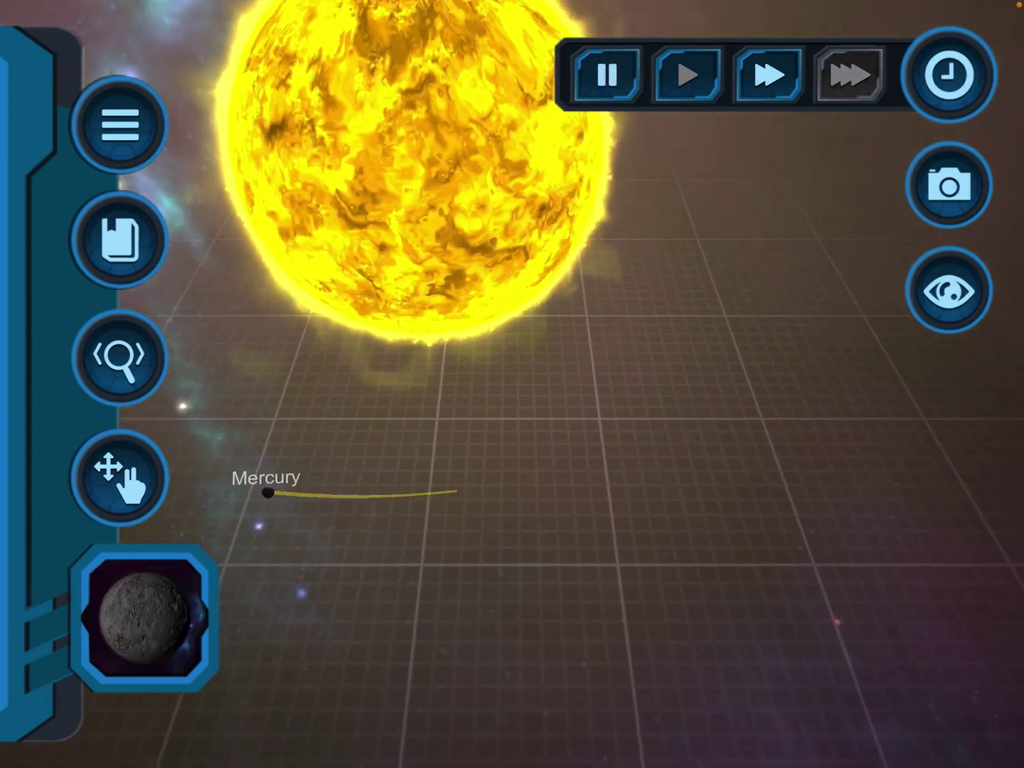
{"action": "scroll", "coordinate": [512, 384], "scroll_direction": "down", "scroll_amount": 5}
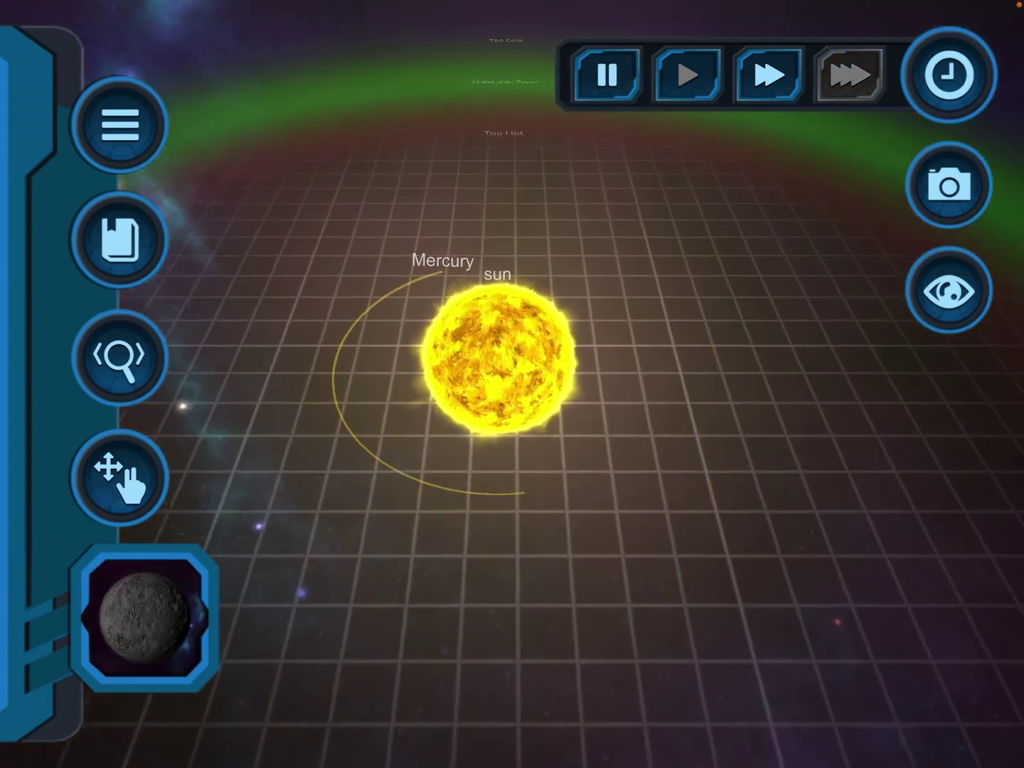
{"action": "scroll", "coordinate": [512, 383], "scroll_direction": "down", "scroll_amount": 3}
{"action": "left_click", "coordinate": [512, 276]}
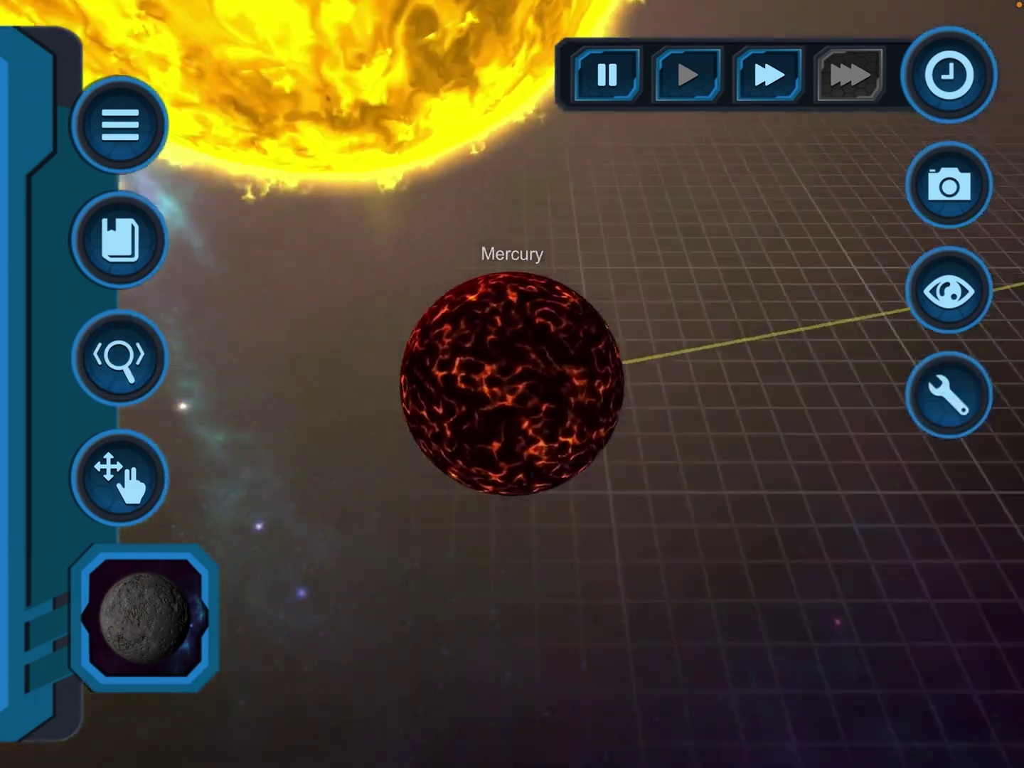
{"action": "left_click_drag", "start_coordinate": [719, 480], "coordinate": [480, 239]}
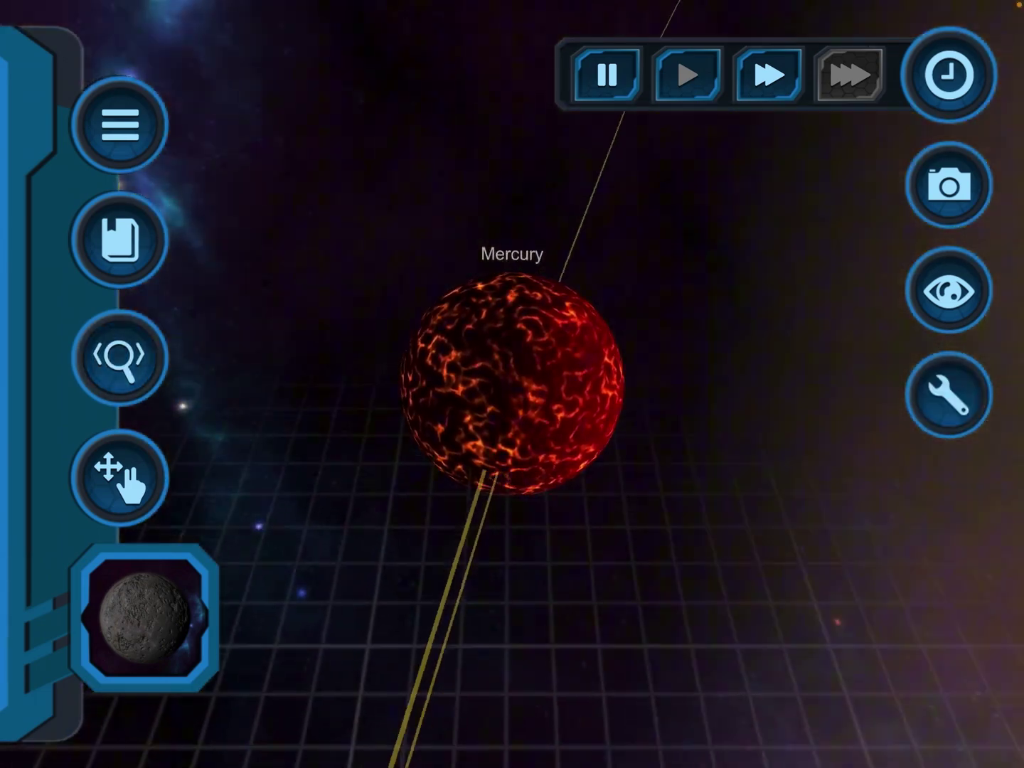
{"action": "scroll", "coordinate": [512, 384], "scroll_direction": "down", "scroll_amount": 5}
{"action": "scroll", "coordinate": [512, 384], "scroll_direction": "down", "scroll_amount": 5}
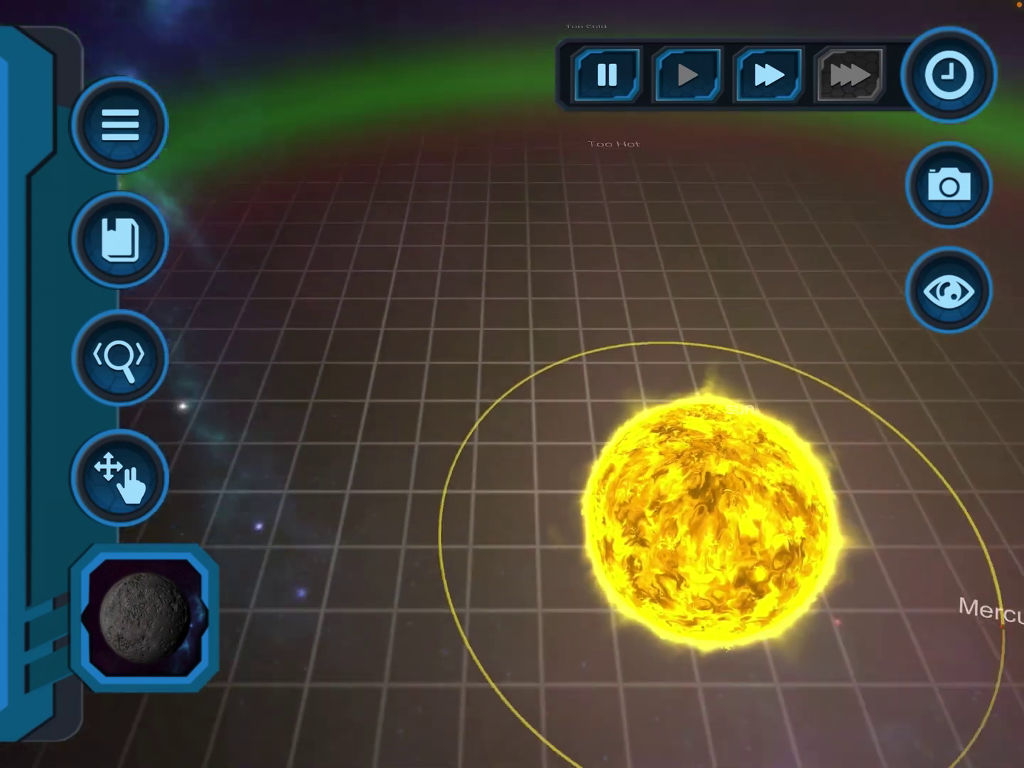
{"action": "scroll", "coordinate": [512, 384], "scroll_direction": "down", "scroll_amount": 5}
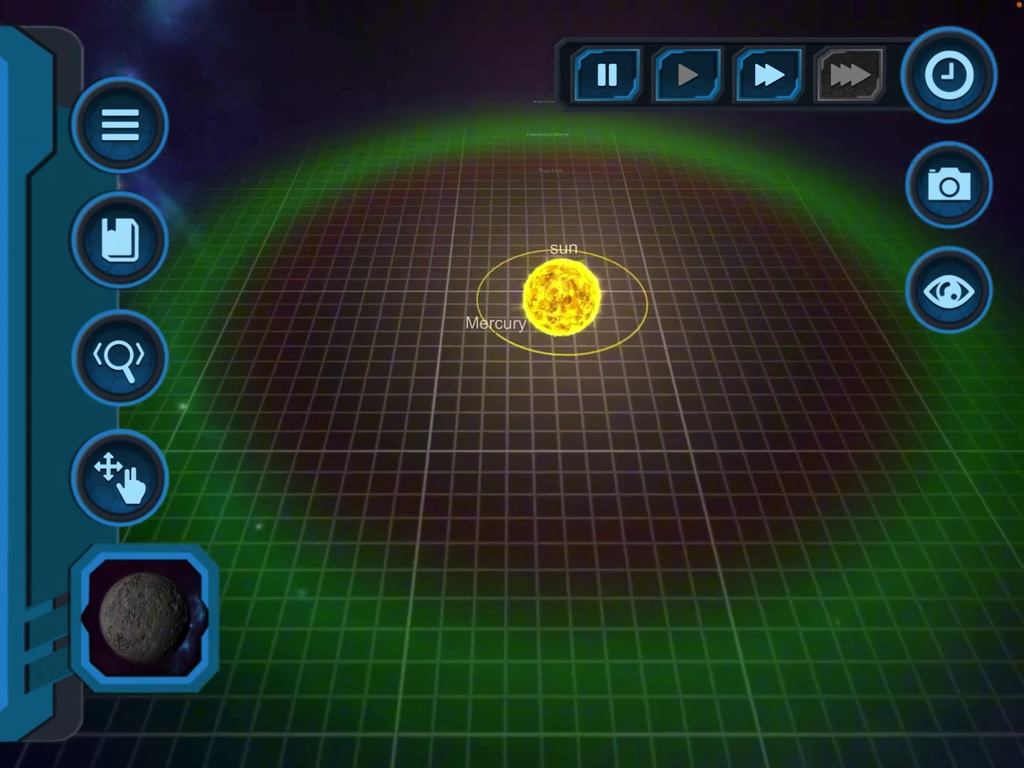
{"action": "left_click", "coordinate": [143, 615]}
- Select Venus for placement and speed the simulation up to fastest
{"action": "left_click", "coordinate": [334, 108]}
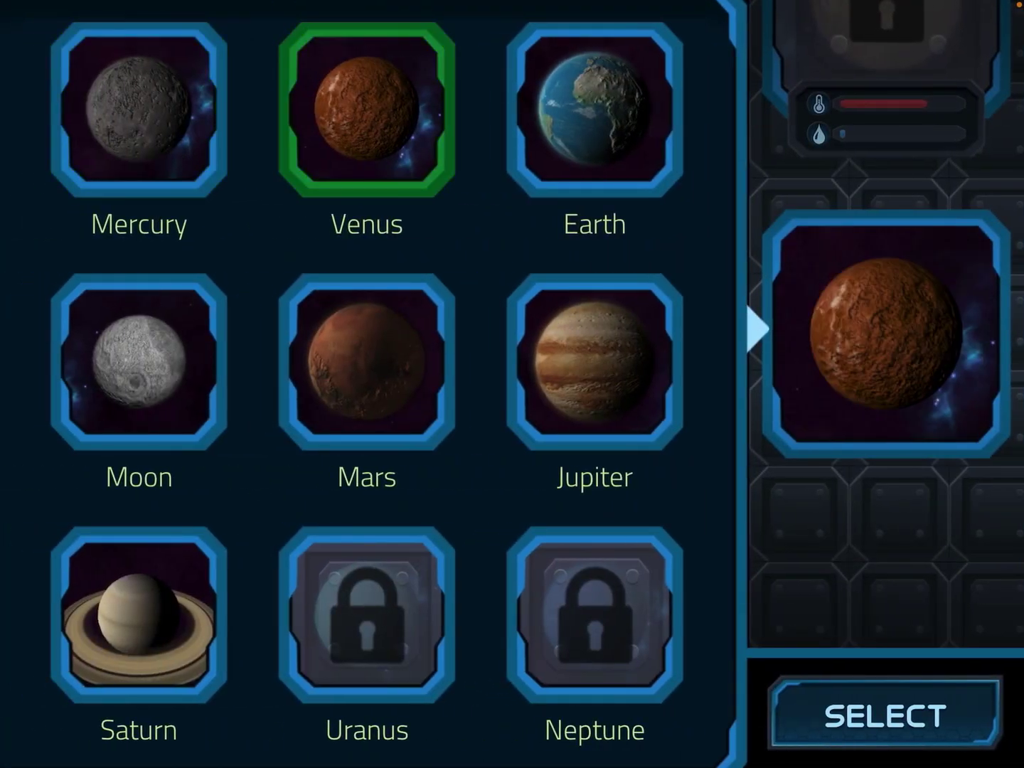
{"action": "left_click", "coordinate": [885, 715]}
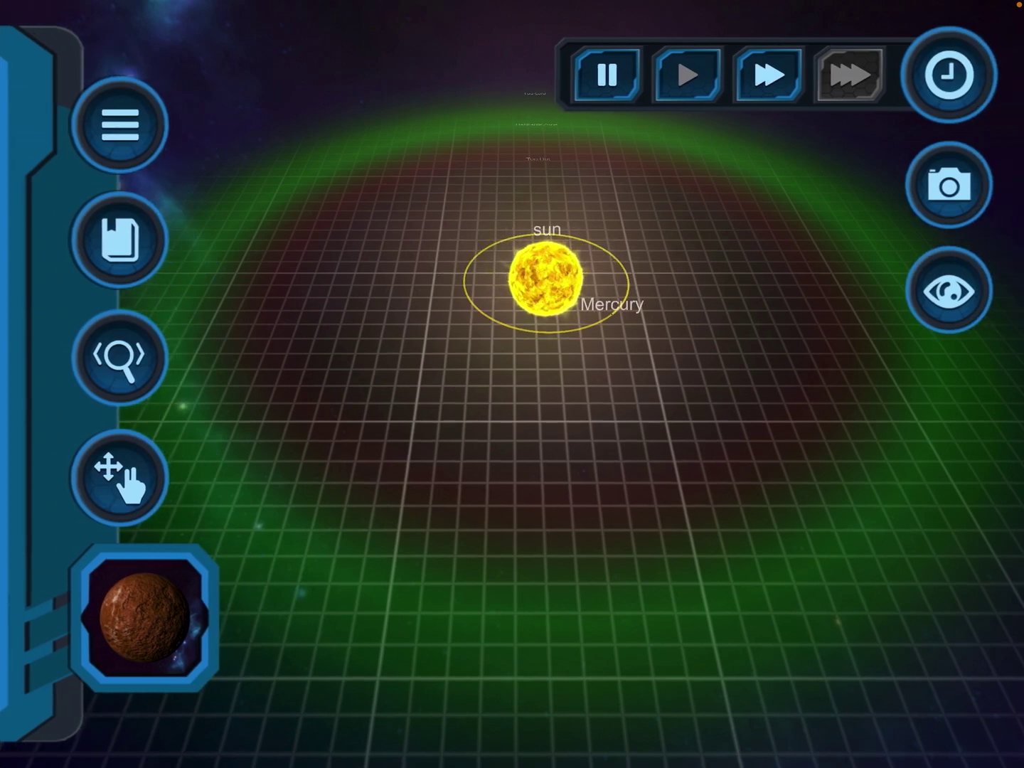
{"action": "left_click", "coordinate": [849, 74]}
- Move Mercury back near the sun and place Venus in an orbit beyond it
{"action": "left_click_drag", "start_coordinate": [552, 322], "coordinate": [555, 312]}
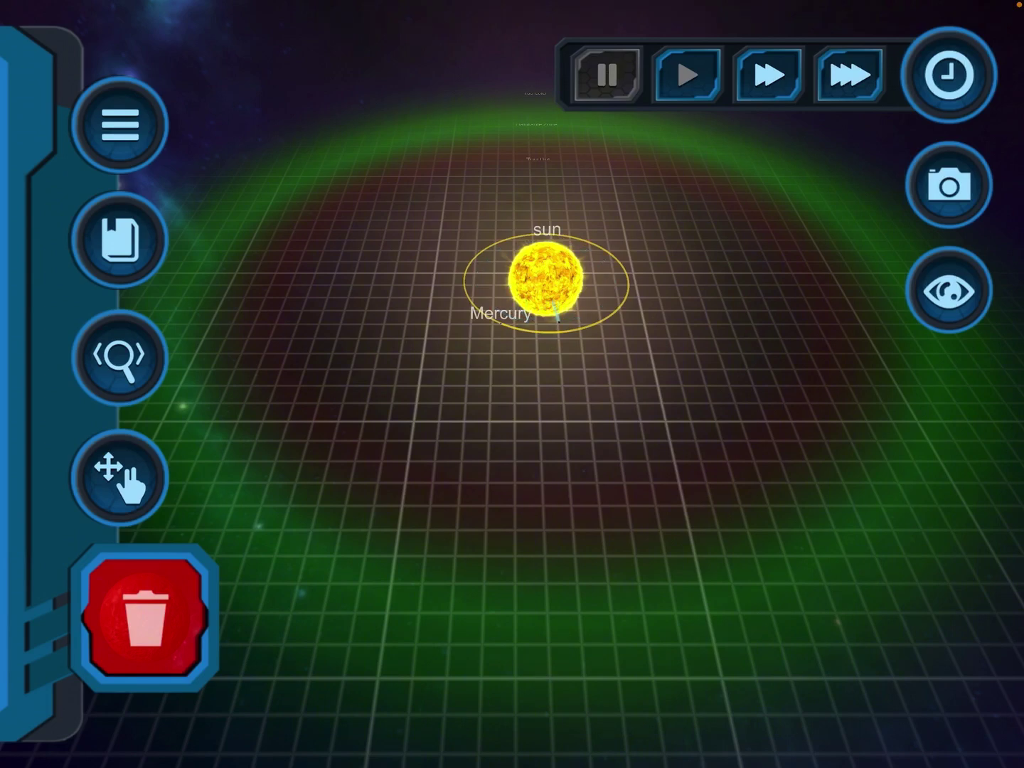
{"action": "left_click_drag", "start_coordinate": [554, 312], "coordinate": [553, 301]}
{"action": "left_click_drag", "start_coordinate": [145, 616], "coordinate": [534, 494]}
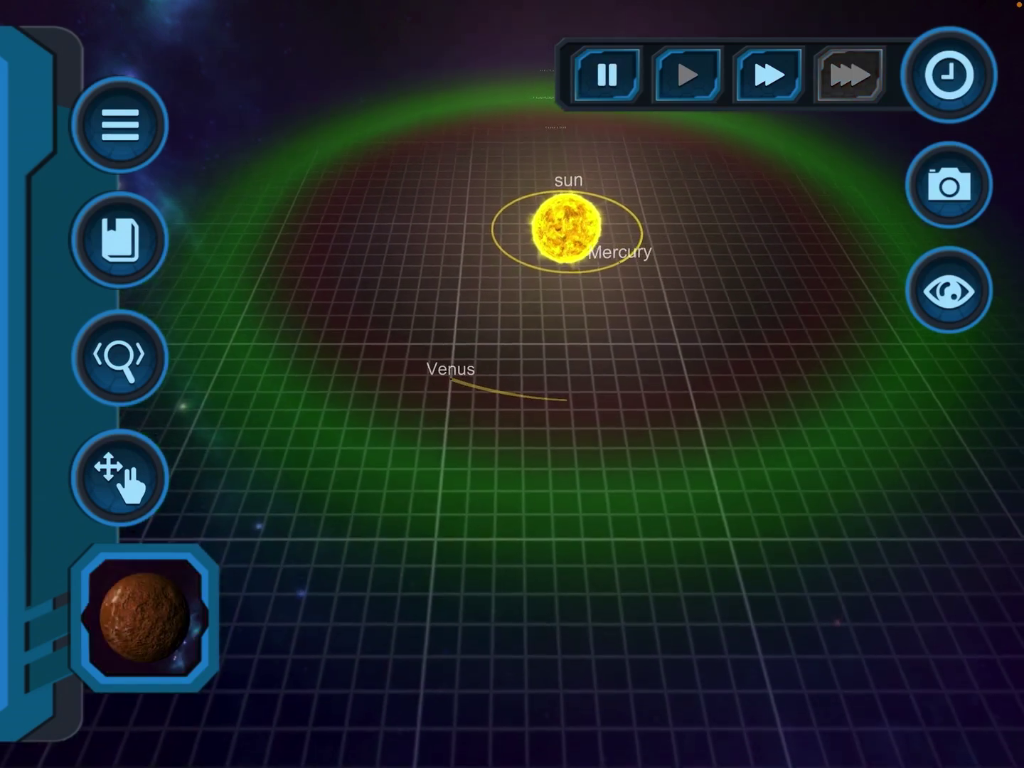
{"action": "left_click", "coordinate": [144, 616]}
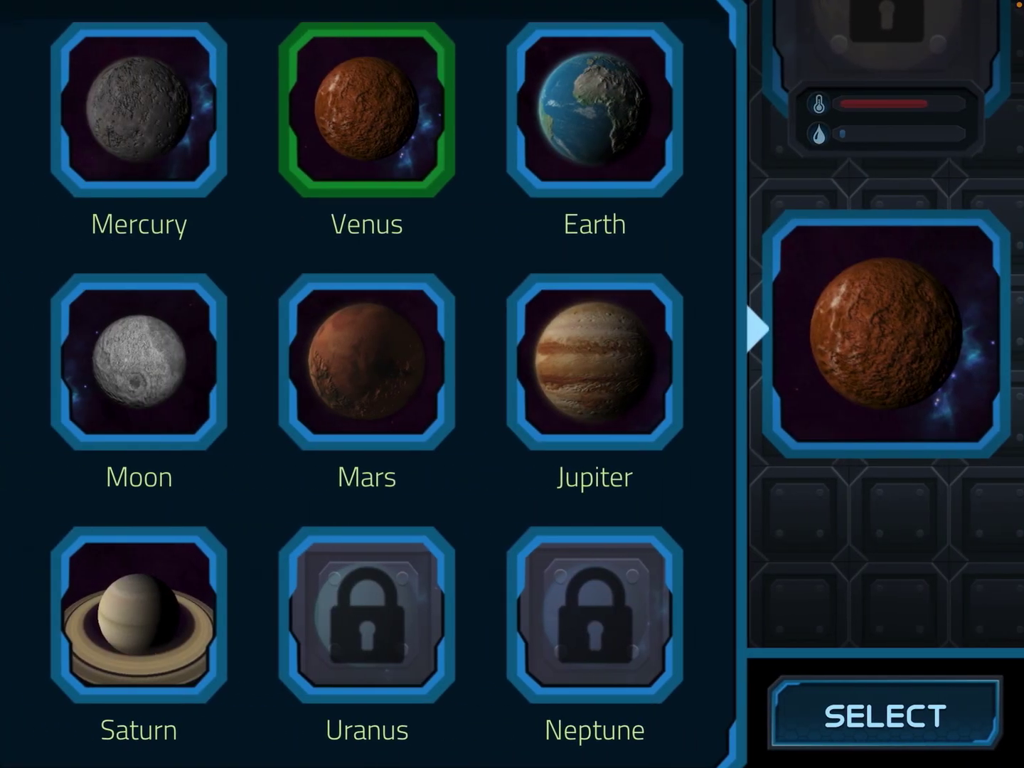
- Select Earth and place it in the green habitable-zone ring beyond Venus
{"action": "left_click", "coordinate": [595, 109]}
{"action": "left_click", "coordinate": [885, 715]}
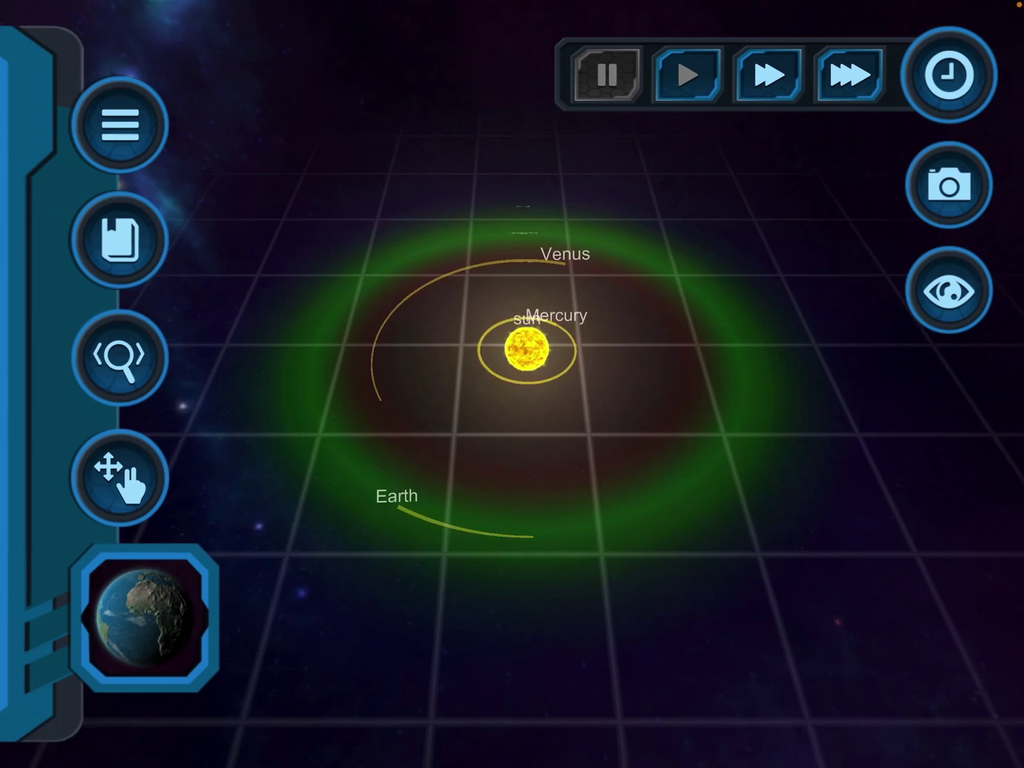
{"action": "left_click", "coordinate": [143, 612]}
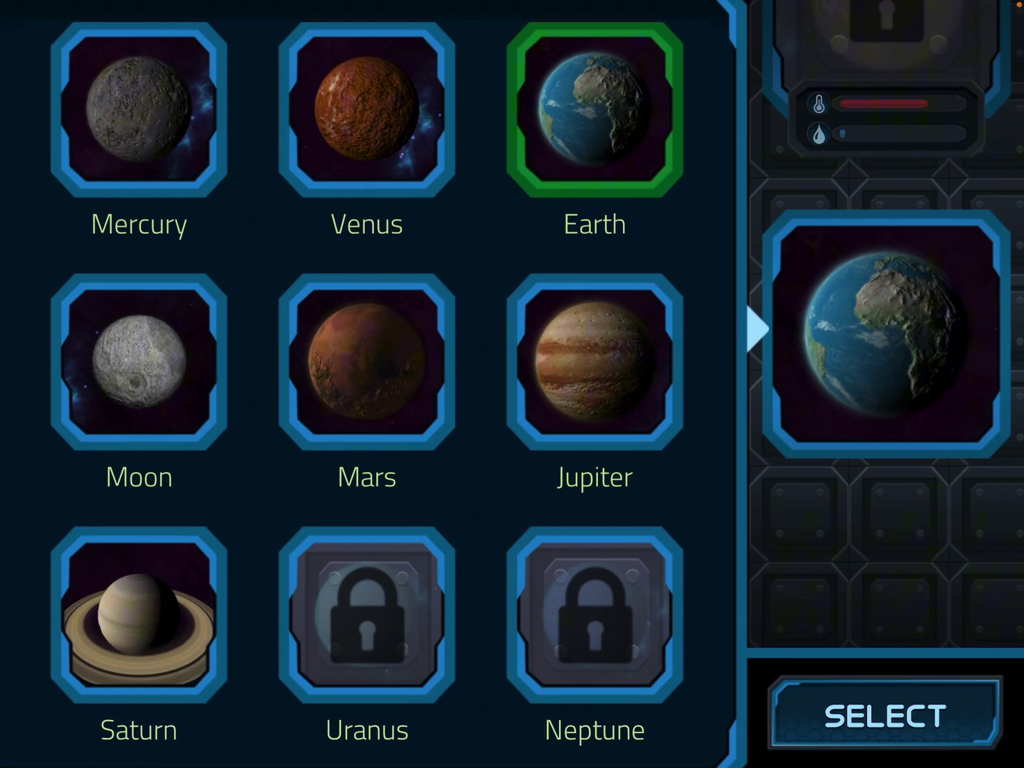
- Place Mars in an orbit outside Earth's and run the simulation at top speed
{"action": "left_click", "coordinate": [366, 362]}
{"action": "left_click", "coordinate": [884, 714]}
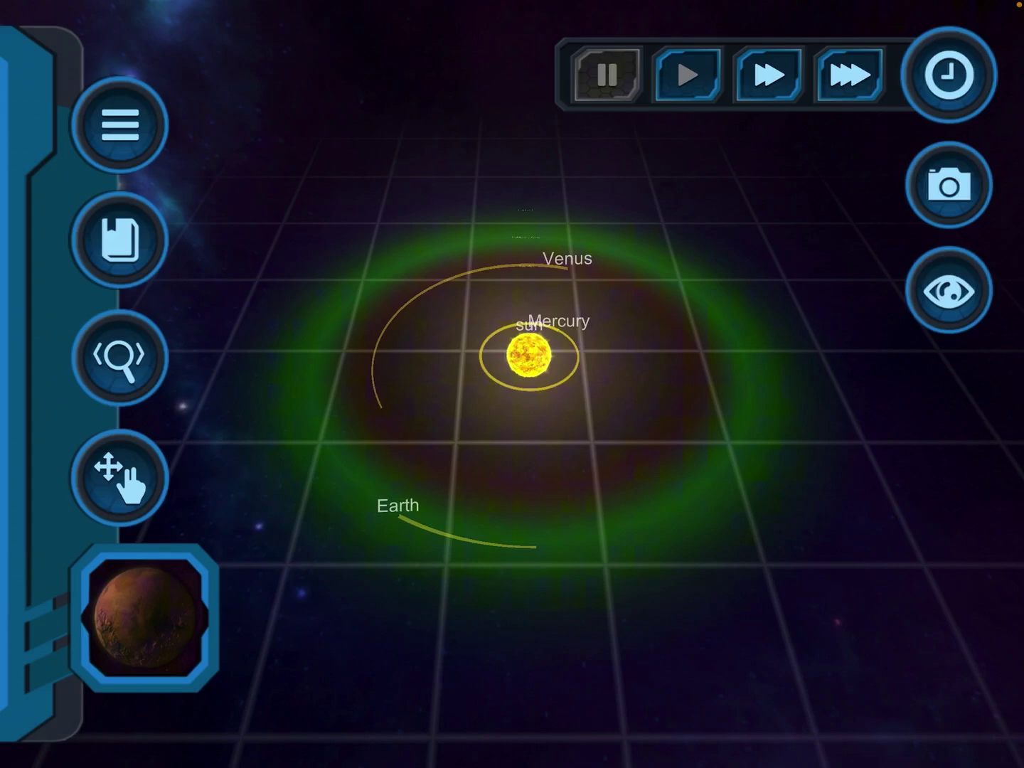
{"action": "left_click_drag", "start_coordinate": [144, 617], "coordinate": [519, 704]}
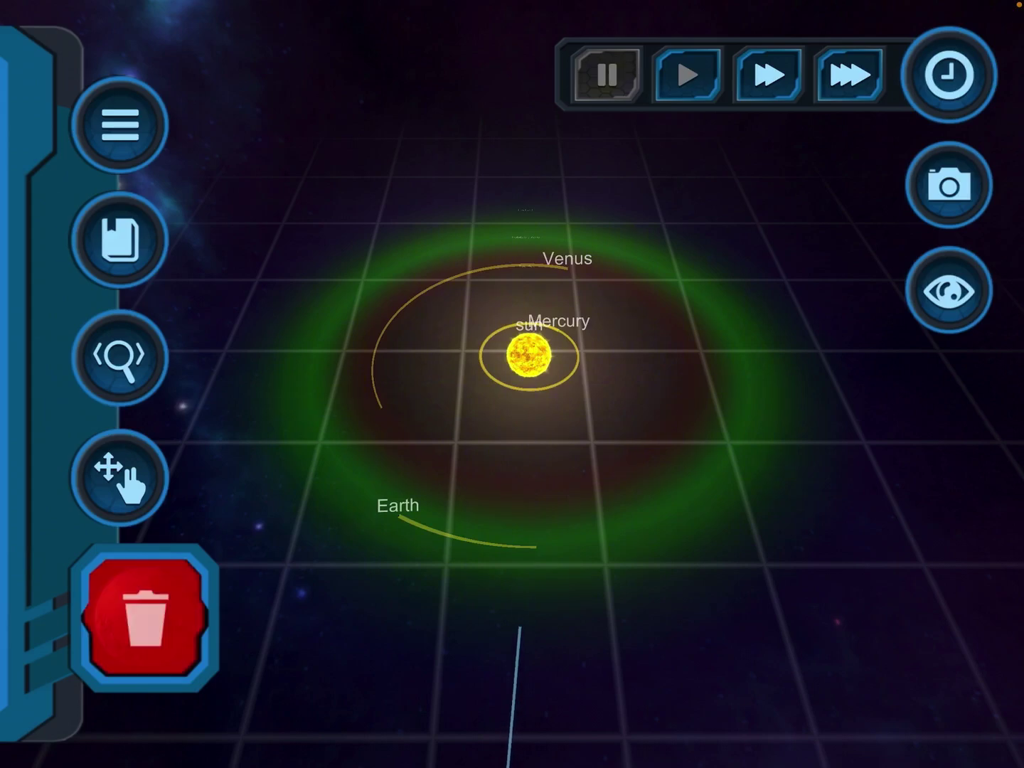
{"action": "left_click_drag", "start_coordinate": [520, 624], "coordinate": [519, 624]}
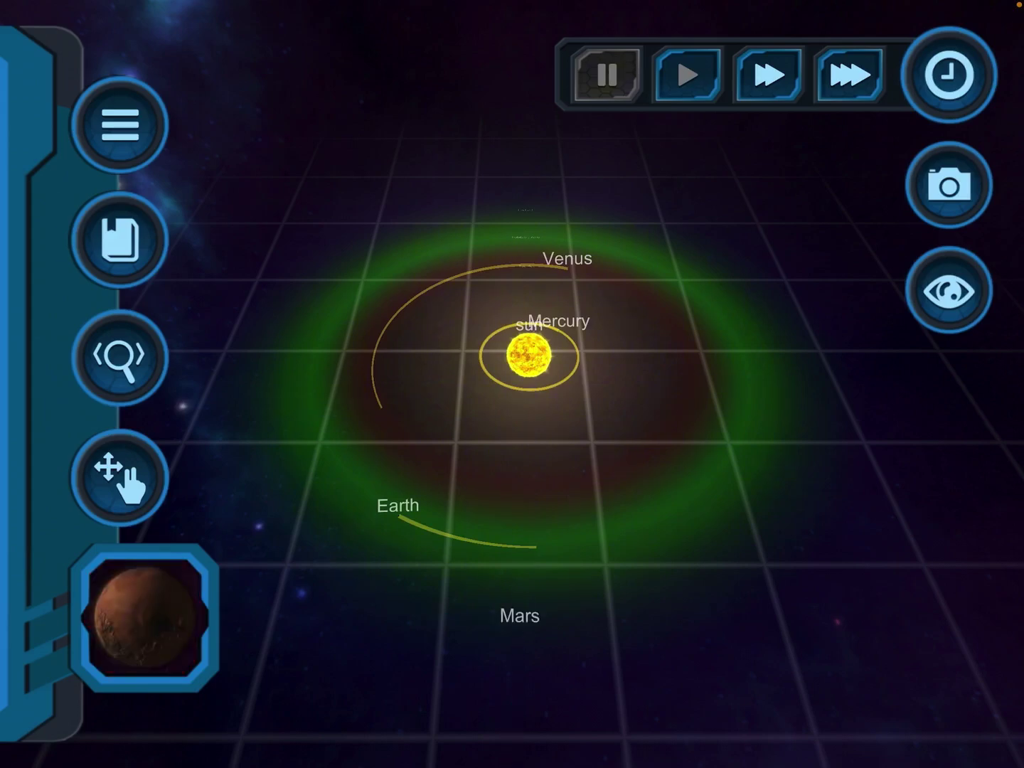
{"action": "left_click", "coordinate": [850, 76]}
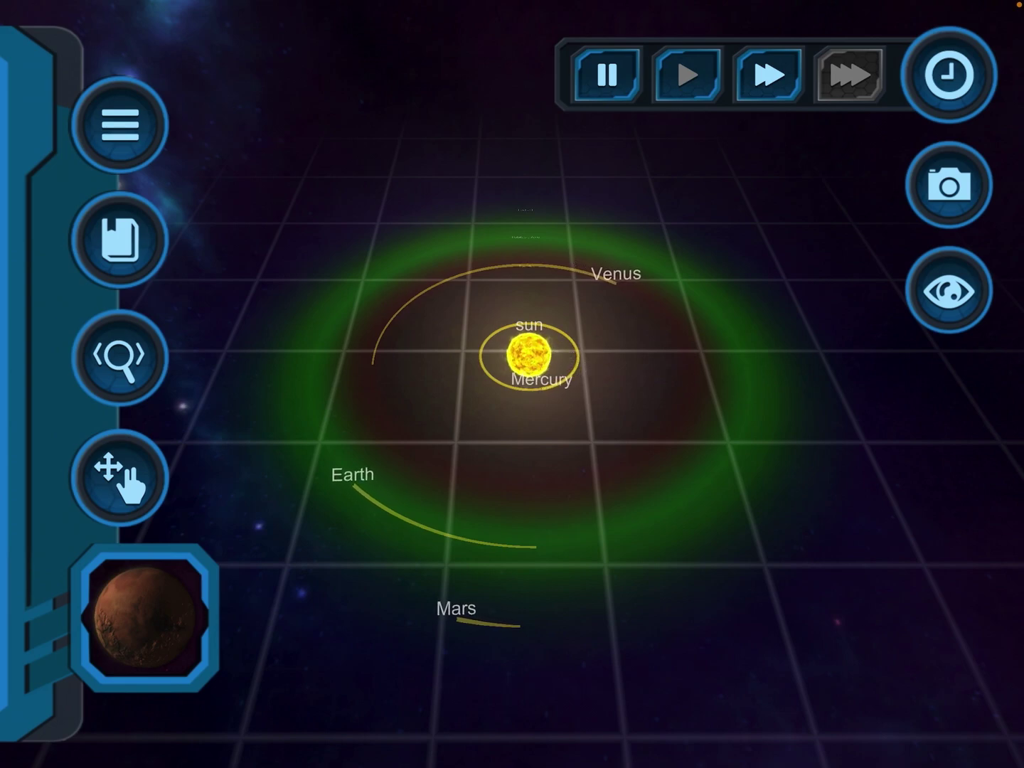